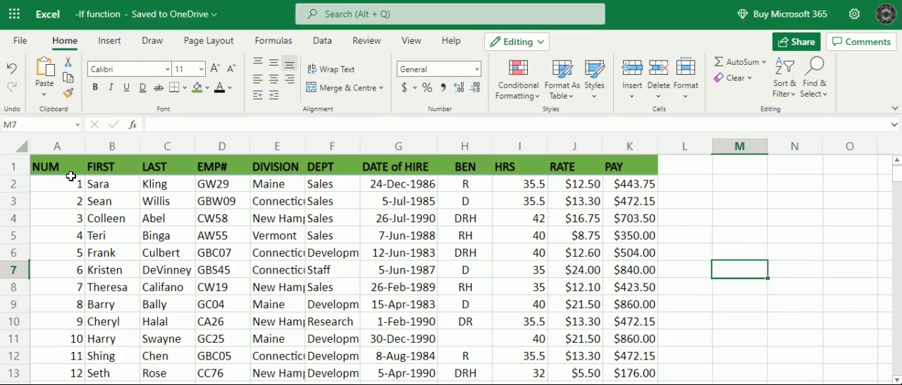
- Review the employee records from the header row down to the last entry in row 95
{"action": "scroll", "coordinate": [122, 229], "scroll_direction": "down", "scroll_amount": 1}
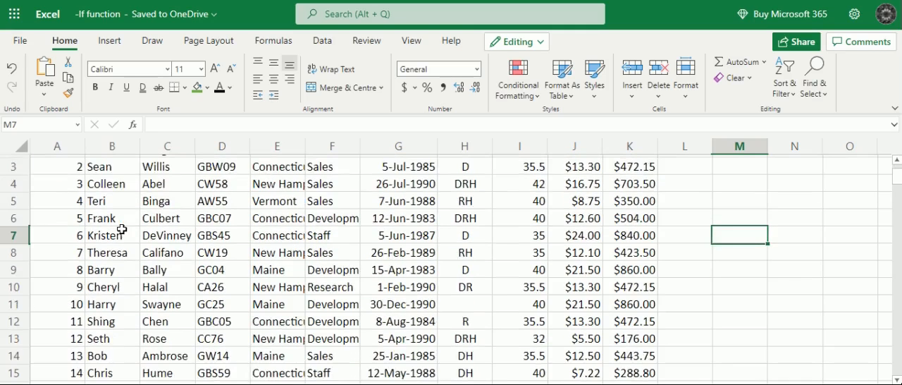
{"action": "scroll", "coordinate": [122, 229], "scroll_direction": "up", "scroll_amount": 1}
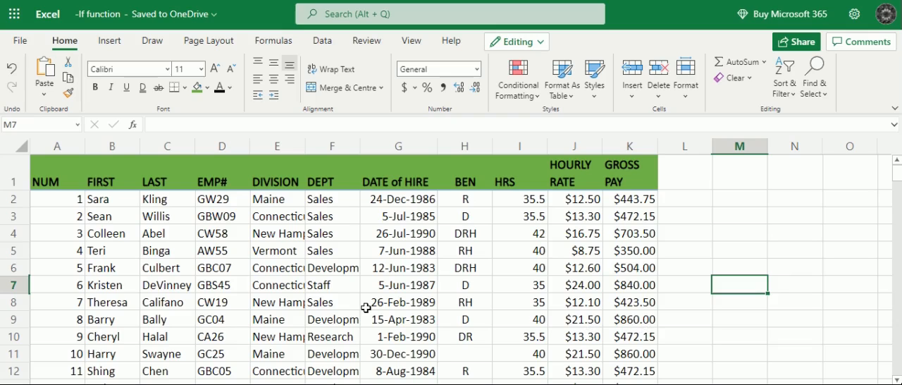
{"action": "scroll", "coordinate": [366, 307], "scroll_direction": "down", "scroll_amount": 5}
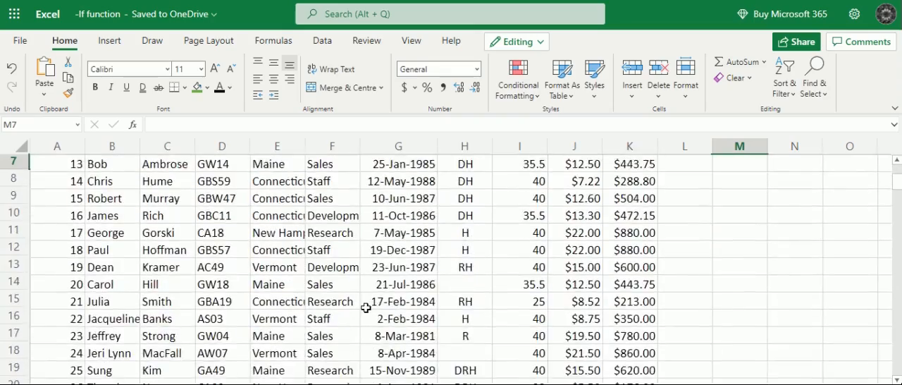
{"action": "scroll", "coordinate": [366, 308], "scroll_direction": "down", "scroll_amount": 10}
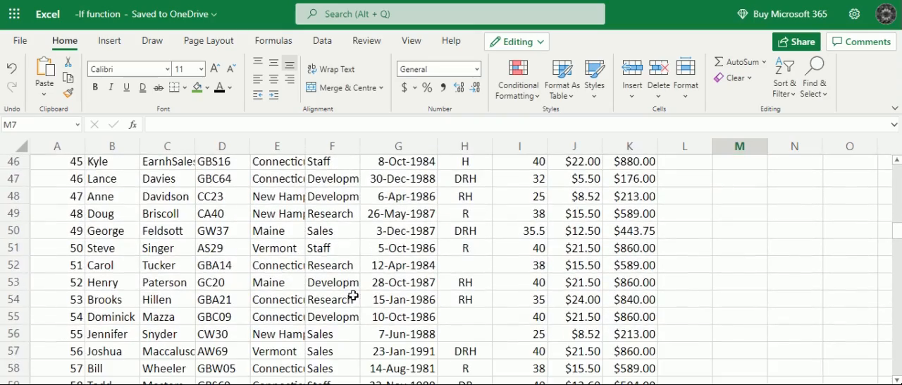
{"action": "scroll", "coordinate": [353, 297], "scroll_direction": "down", "scroll_amount": 3}
{"action": "scroll", "coordinate": [353, 297], "scroll_direction": "down", "scroll_amount": 4}
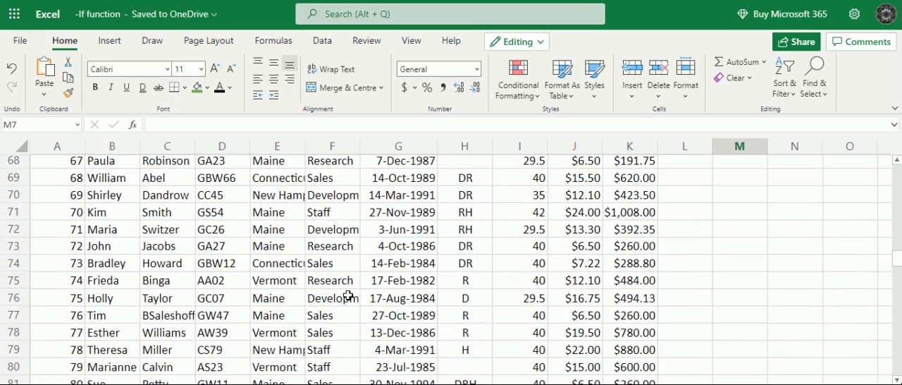
{"action": "scroll", "coordinate": [348, 296], "scroll_direction": "down", "scroll_amount": 4}
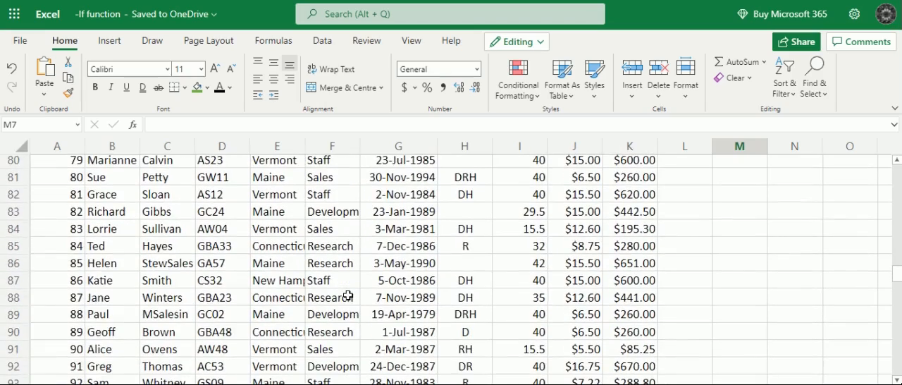
{"action": "scroll", "coordinate": [348, 296], "scroll_direction": "down", "scroll_amount": 4}
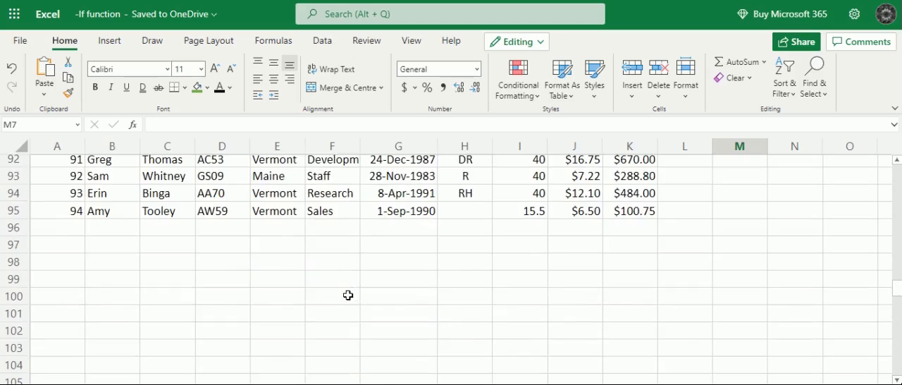
{"action": "scroll", "coordinate": [348, 296], "scroll_direction": "up", "scroll_amount": 5}
{"action": "scroll", "coordinate": [348, 296], "scroll_direction": "up", "scroll_amount": 20}
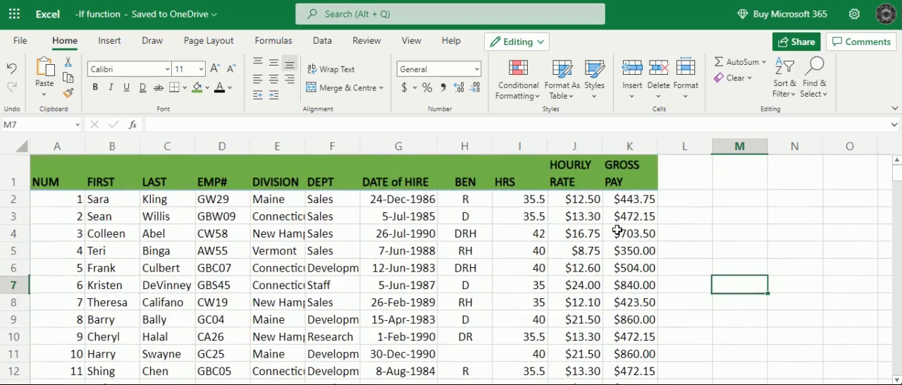
- Enter the column header "Part time/Full time" in cell L1
{"action": "left_click", "coordinate": [680, 166]}
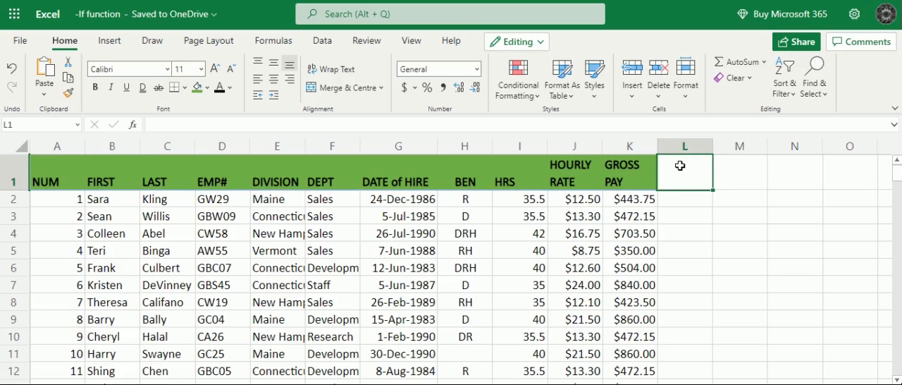
{"action": "type", "text": "Part time/Full time"}
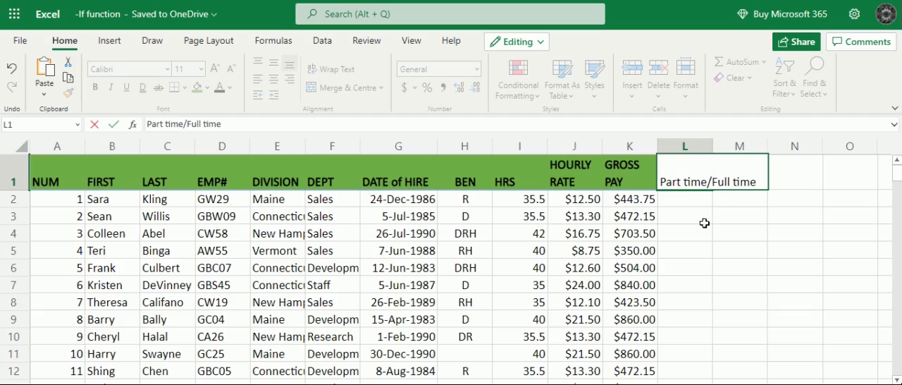
{"action": "left_click", "coordinate": [703, 204]}
- Auto-fit the width of column L to its header text
{"action": "left_click", "coordinate": [677, 176]}
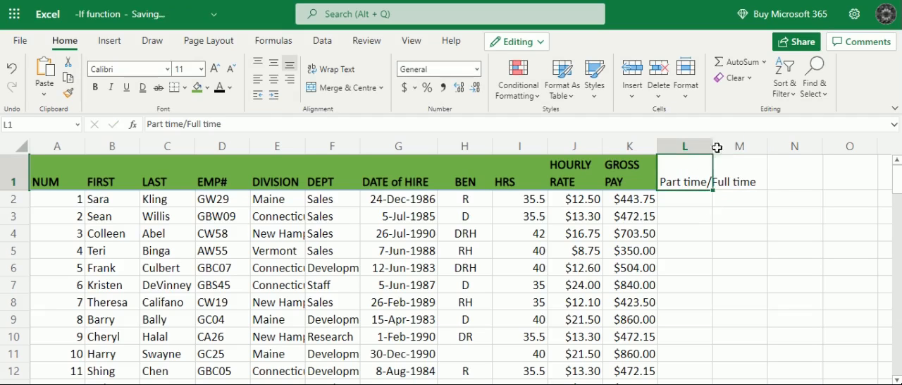
{"action": "left_click", "coordinate": [711, 144]}
{"action": "double_click", "coordinate": [711, 145]}
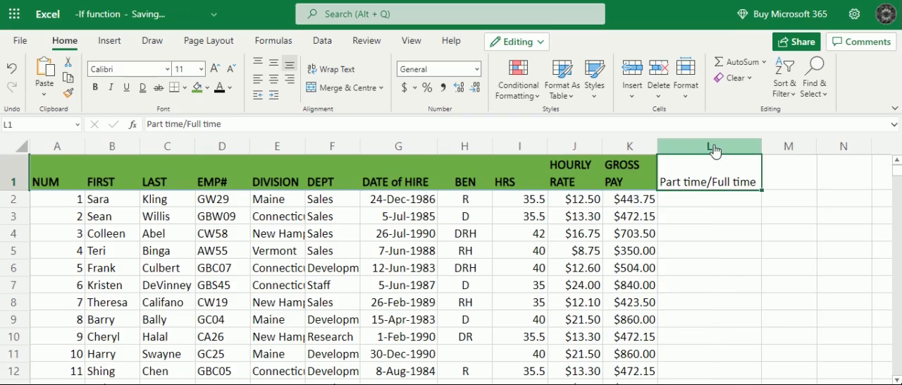
- Copy the formatting of the GROSS PAY header in K1 onto header cell L1 with Format Painter
{"action": "left_click", "coordinate": [636, 174]}
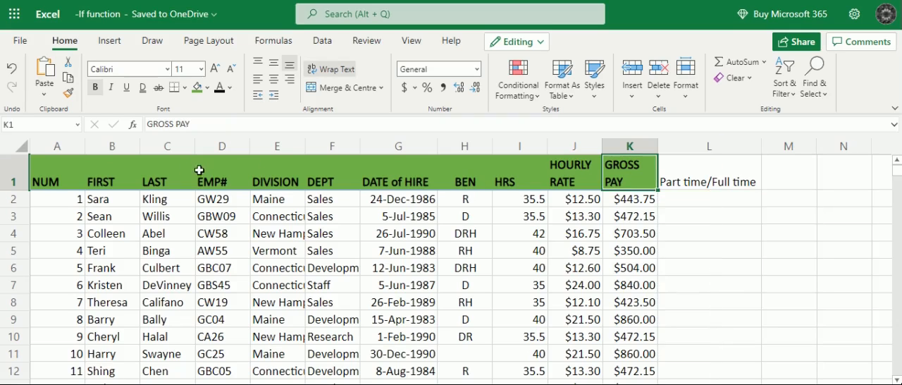
{"action": "left_click", "coordinate": [70, 93]}
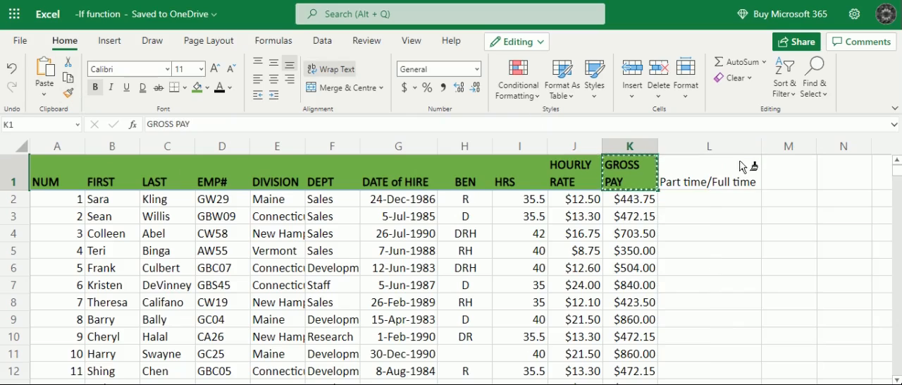
{"action": "left_click", "coordinate": [684, 163]}
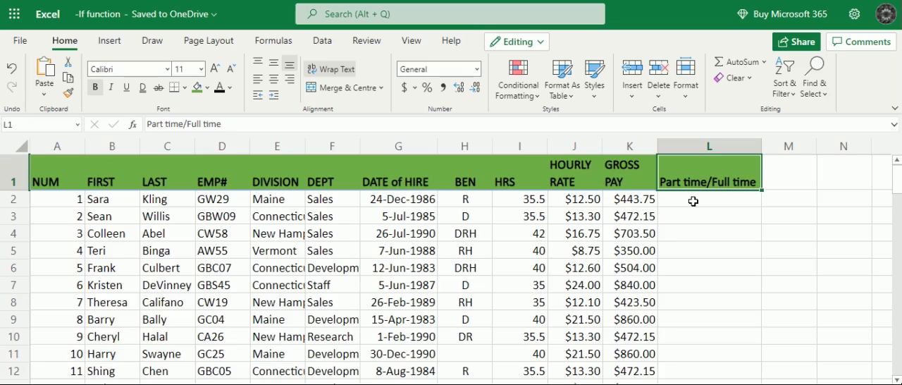
- Start an IF formula in cell L2 with the logical test I2>40 on the employee's hours
{"action": "left_click", "coordinate": [668, 201]}
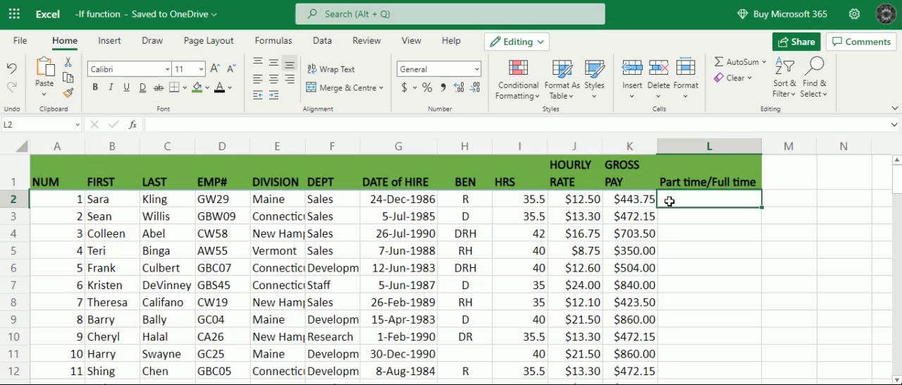
{"action": "type", "text": "="}
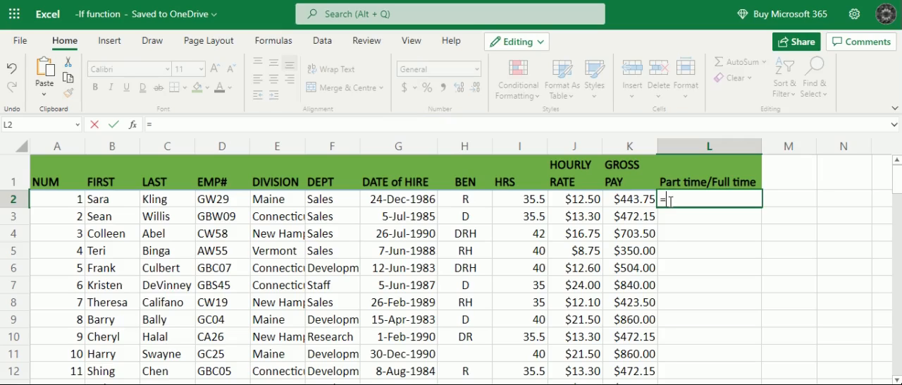
{"action": "type", "text": "if"}
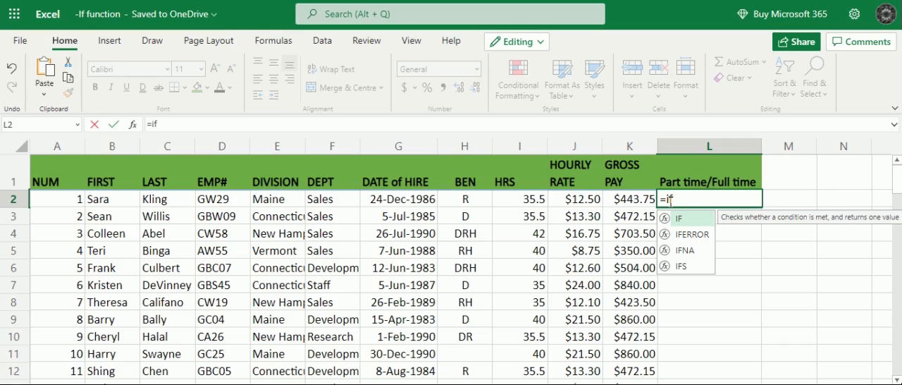
{"action": "double_click", "coordinate": [692, 219]}
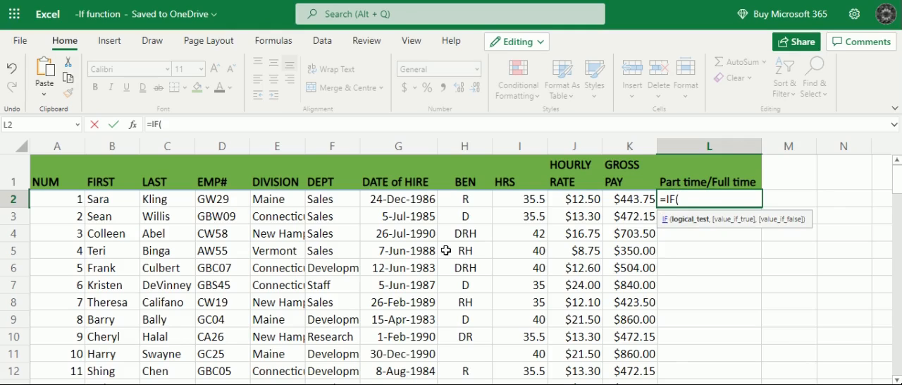
{"action": "left_click", "coordinate": [532, 199]}
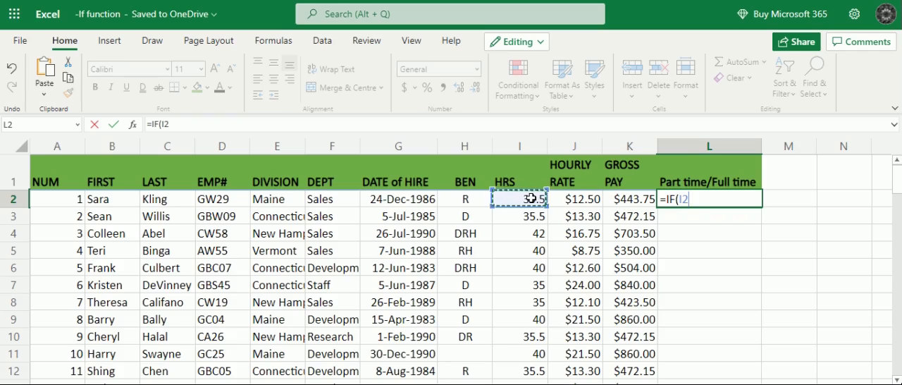
{"action": "type", "text": ">"}
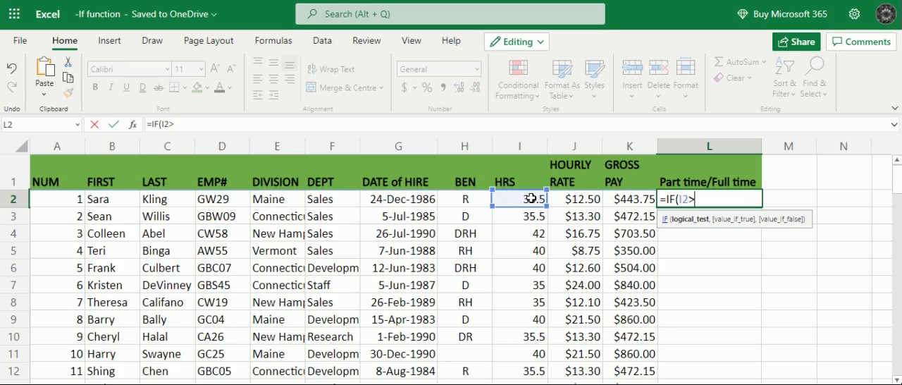
{"action": "type", "text": "40,\""}
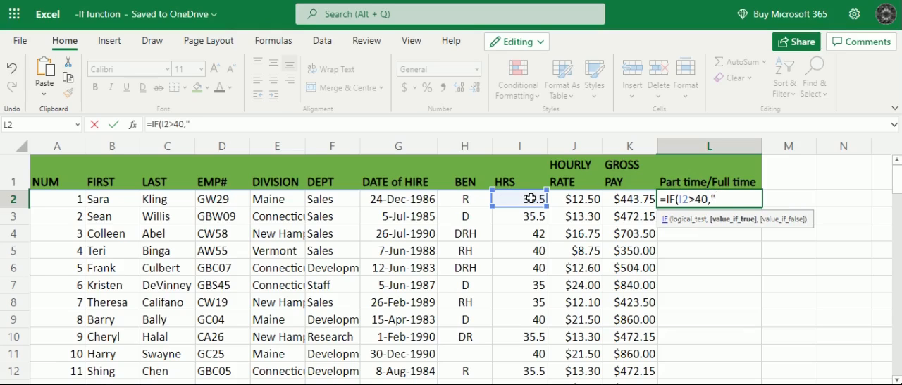
{"action": "type", "text": "fu"}
- Add "Full time" as the value-if-true argument of the IF formula in L2
{"action": "key", "text": "BackSpace"}
{"action": "key", "text": "BackSpace"}
{"action": "type", "text": "Full time\""}
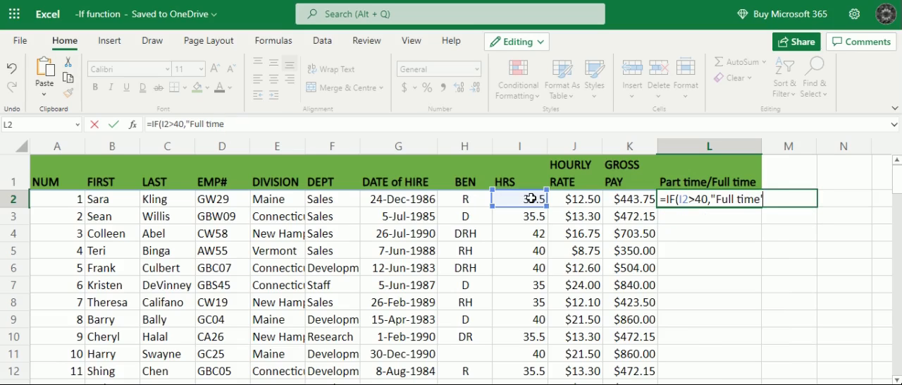
{"action": "key", "text": "BackSpace"}
{"action": "type", "text": "\""}
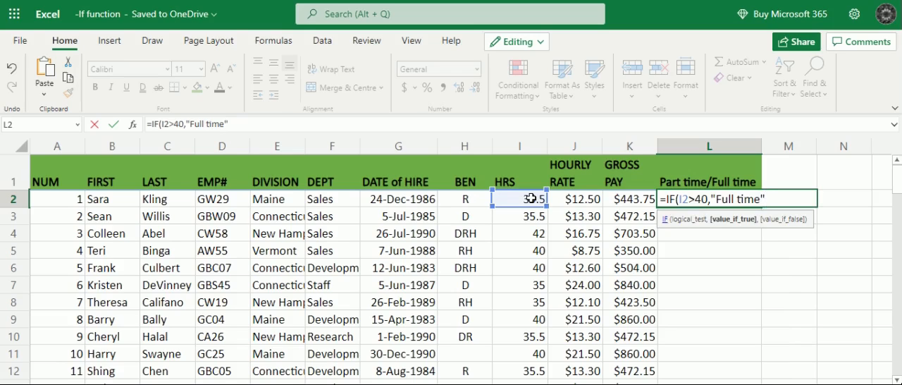
- Add "Part time" as the value-if-false argument, close the IF formula in L2 and commit it
{"action": "type", "text": ",\"P"}
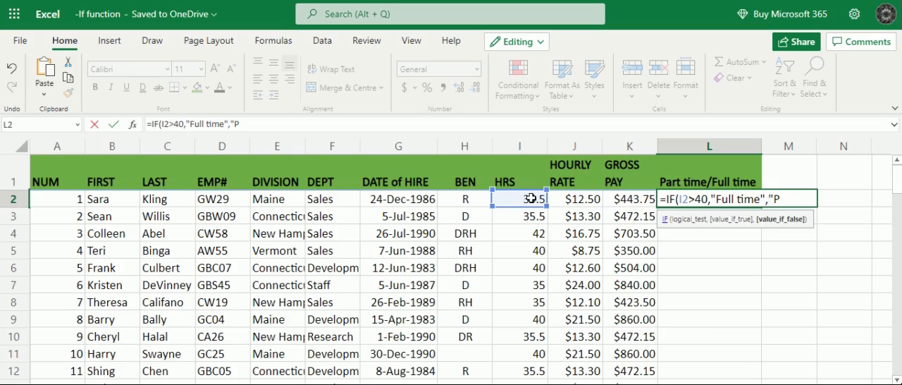
{"action": "type", "text": "artime"}
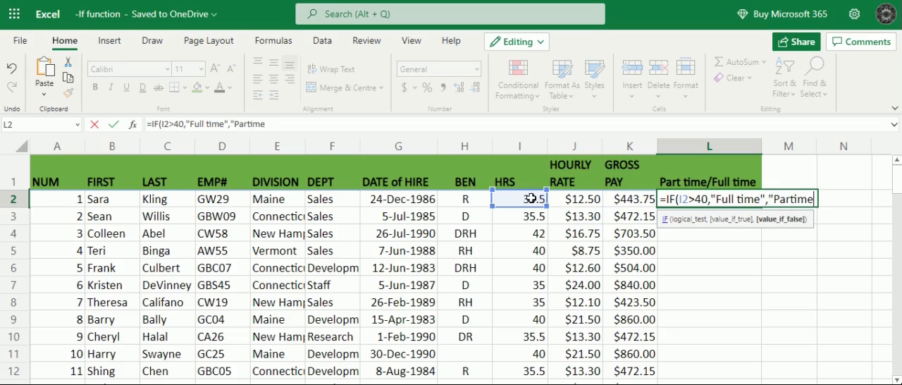
{"action": "key", "text": "BackSpace"}
{"action": "key", "text": "BackSpace"}
{"action": "key", "text": "BackSpace"}
{"action": "type", "text": "time"}
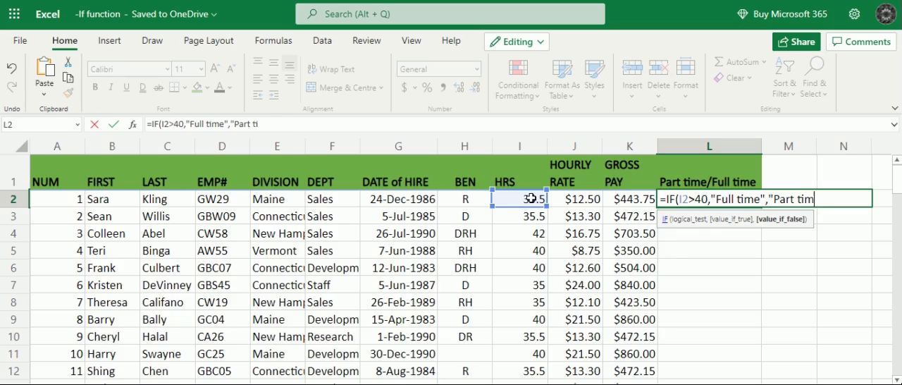
{"action": "type", "text": "\")"}
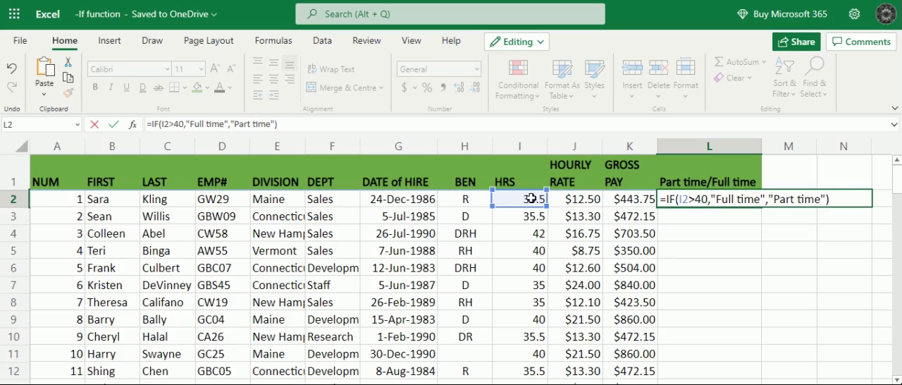
{"action": "key", "text": "Return"}
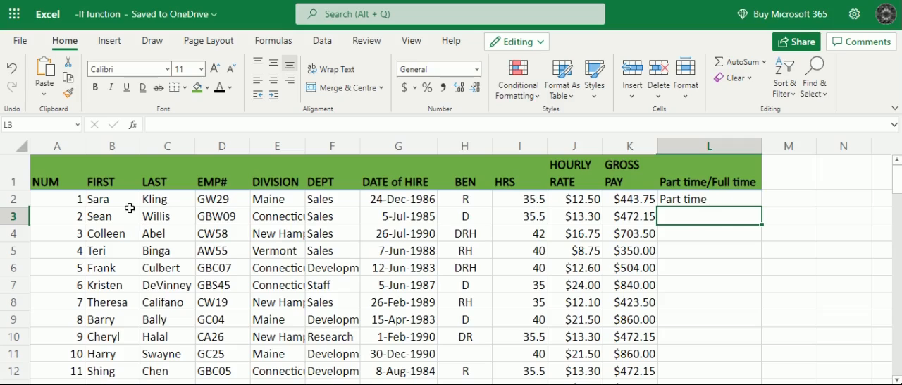
- Check the hours in I2 against the formula result in L2 and look over the empty rows below it in column L
{"action": "left_click", "coordinate": [538, 204]}
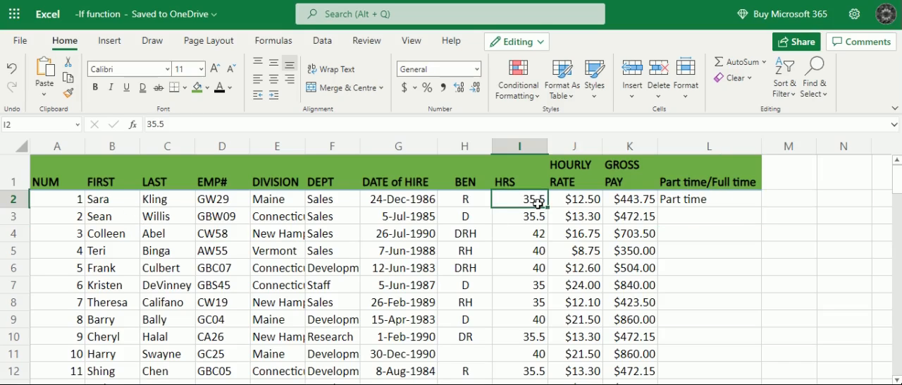
{"action": "left_click", "coordinate": [700, 200]}
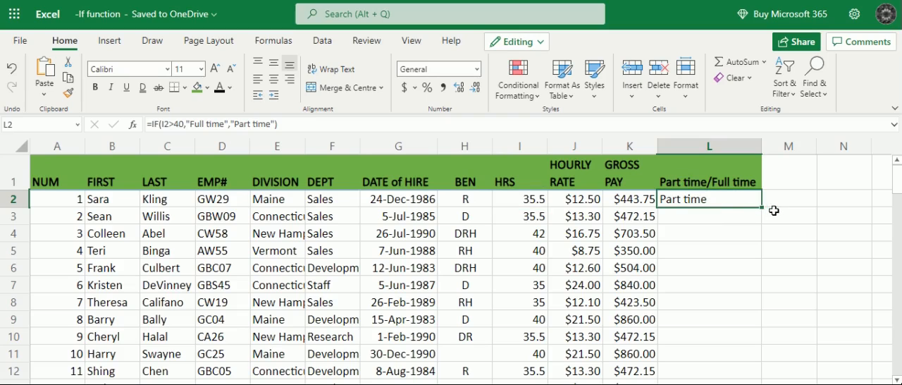
{"action": "scroll", "coordinate": [701, 258], "scroll_direction": "down", "scroll_amount": 2}
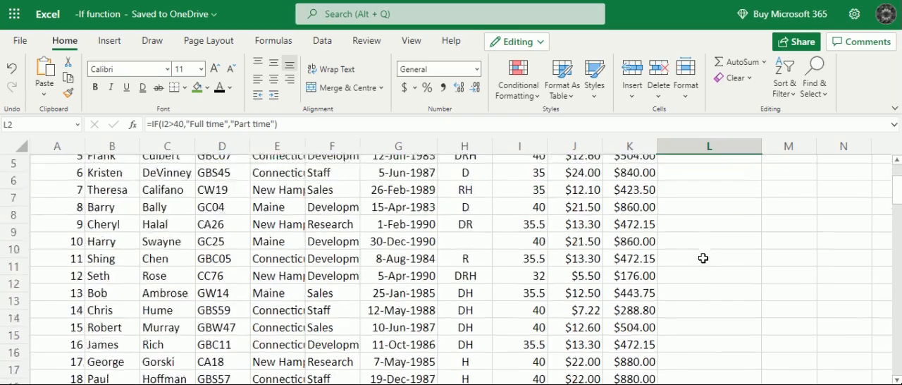
{"action": "scroll", "coordinate": [702, 258], "scroll_direction": "down", "scroll_amount": 7}
{"action": "scroll", "coordinate": [702, 258], "scroll_direction": "up", "scroll_amount": 9}
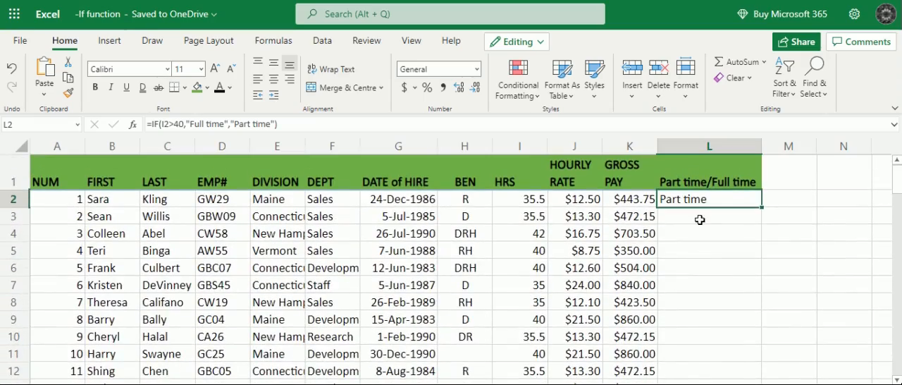
{"action": "left_click", "coordinate": [700, 221]}
{"action": "left_click", "coordinate": [700, 235]}
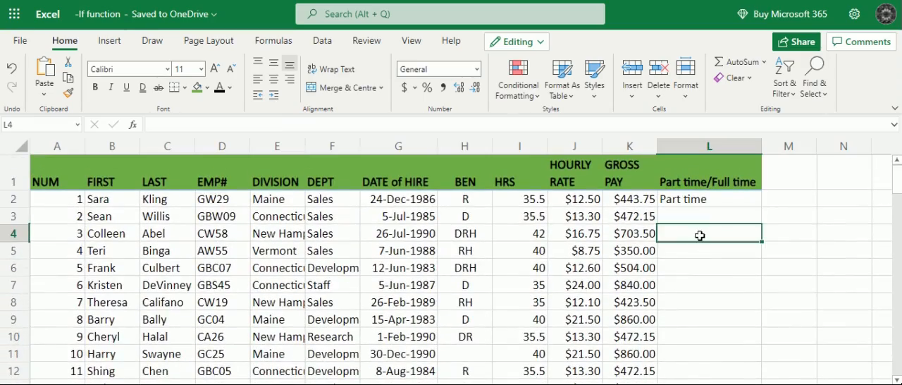
{"action": "left_click", "coordinate": [688, 201]}
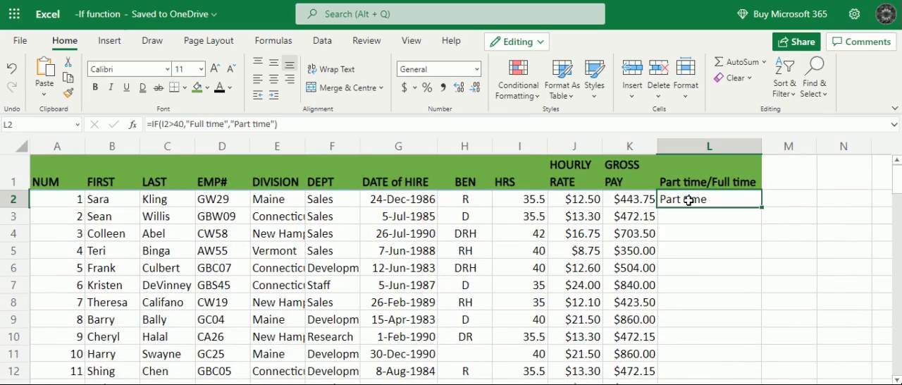
- Fill the IF formula from L2 down column L for all employee rows and review the filled results
{"action": "double_click", "coordinate": [762, 207]}
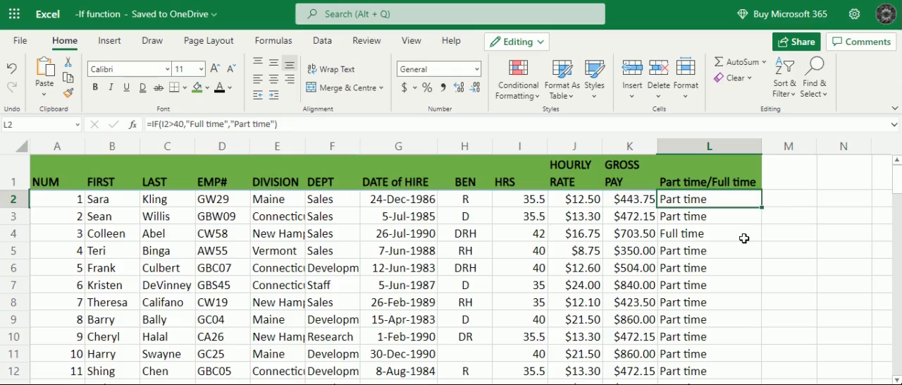
{"action": "scroll", "coordinate": [745, 238], "scroll_direction": "down", "scroll_amount": 12}
{"action": "scroll", "coordinate": [745, 239], "scroll_direction": "down", "scroll_amount": 11}
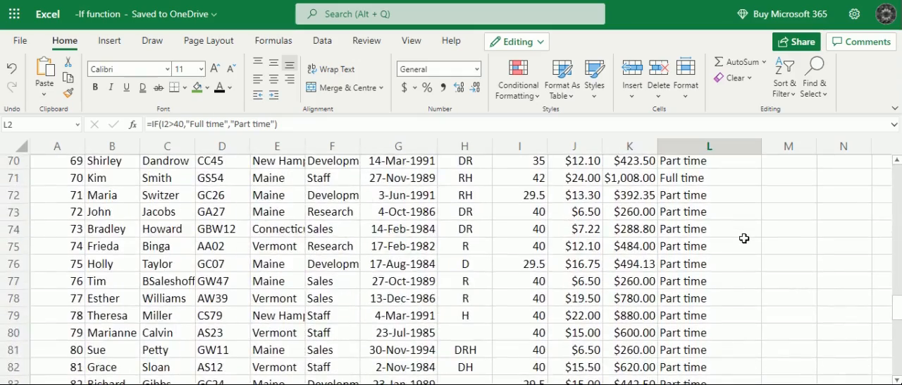
{"action": "scroll", "coordinate": [745, 238], "scroll_direction": "down", "scroll_amount": 3}
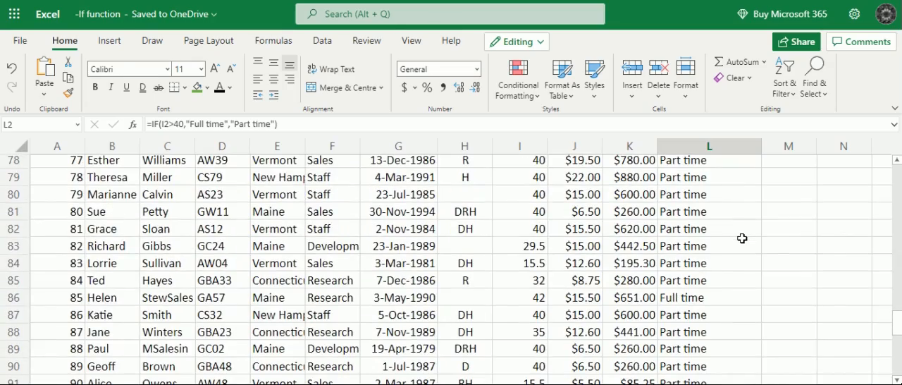
{"action": "scroll", "coordinate": [742, 239], "scroll_direction": "up", "scroll_amount": 18}
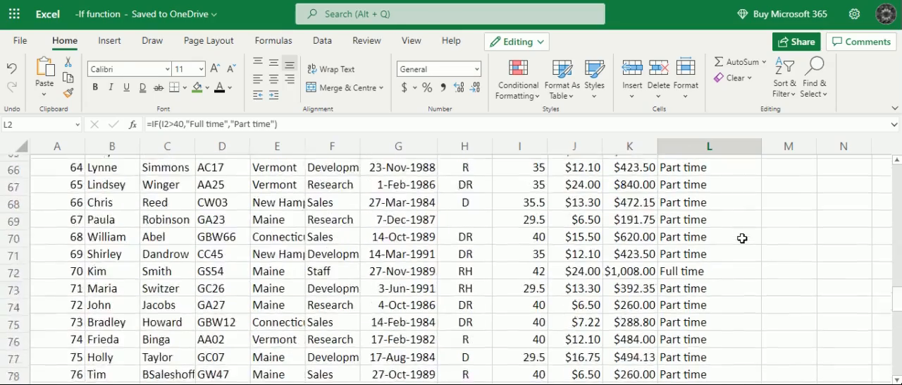
{"action": "scroll", "coordinate": [742, 239], "scroll_direction": "up", "scroll_amount": 8}
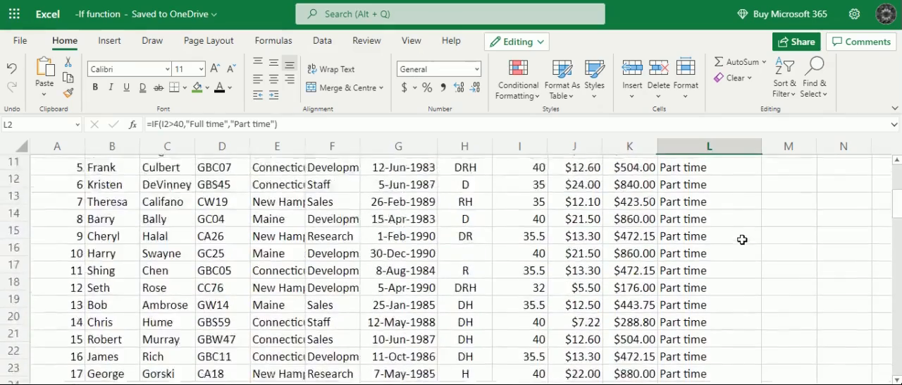
- Check the IF formula and its result in L4 against the employee's hours in I4
{"action": "left_click", "coordinate": [697, 239]}
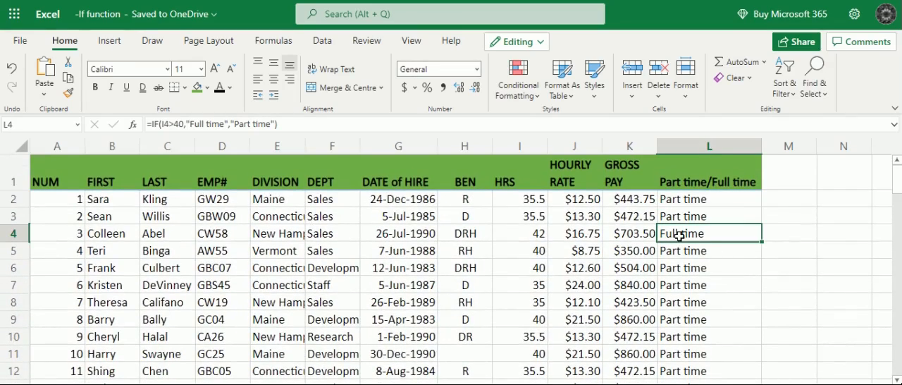
{"action": "left_click", "coordinate": [533, 237]}
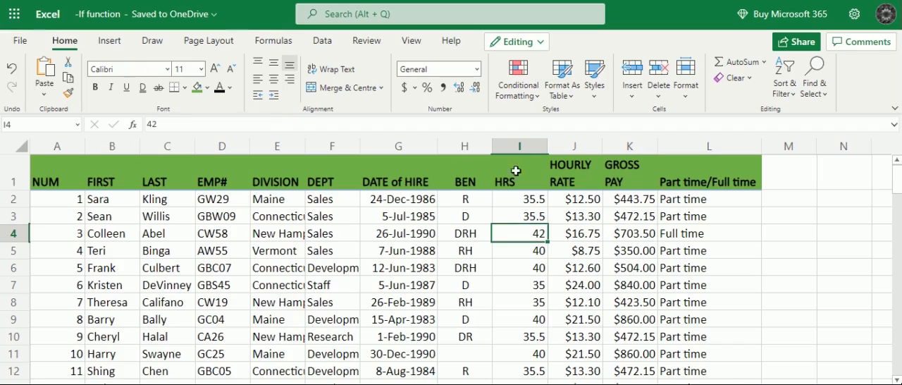
{"action": "left_click", "coordinate": [671, 237]}
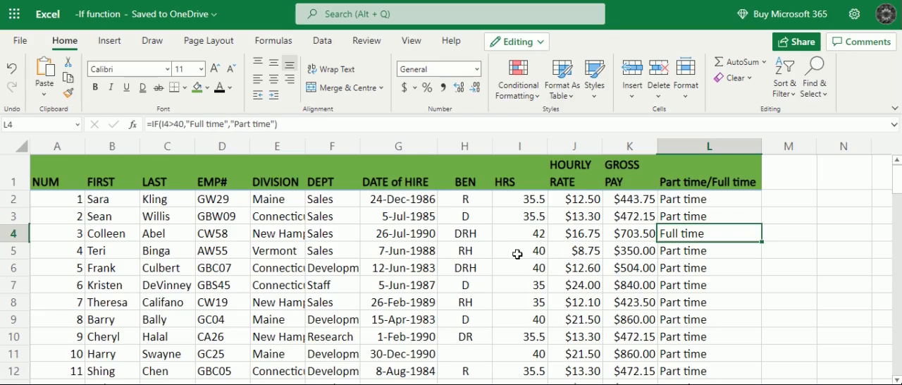
{"action": "left_click", "coordinate": [773, 202]}
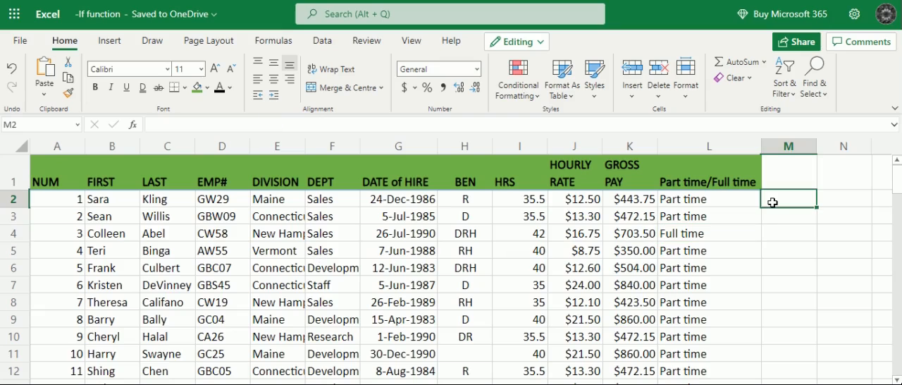